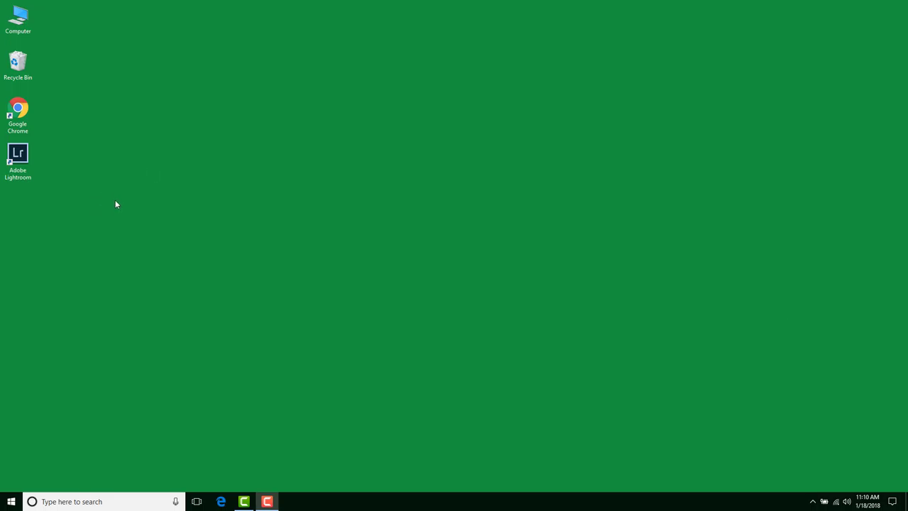
- Launch File Explorer from the Start menu
click(11, 501)
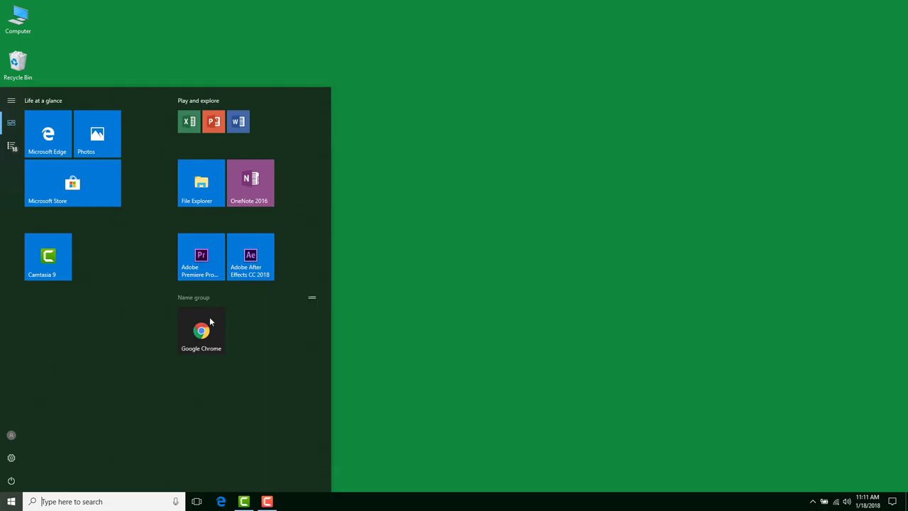
click(202, 185)
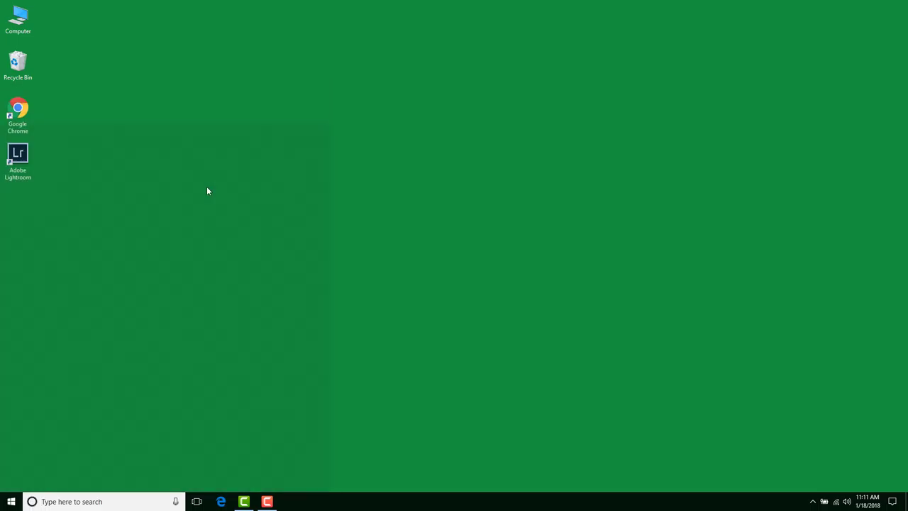
- Go to DATA (D:), into the user folder and the VP 9 Spring 2018 course folder, selecting Project Template
click(186, 284)
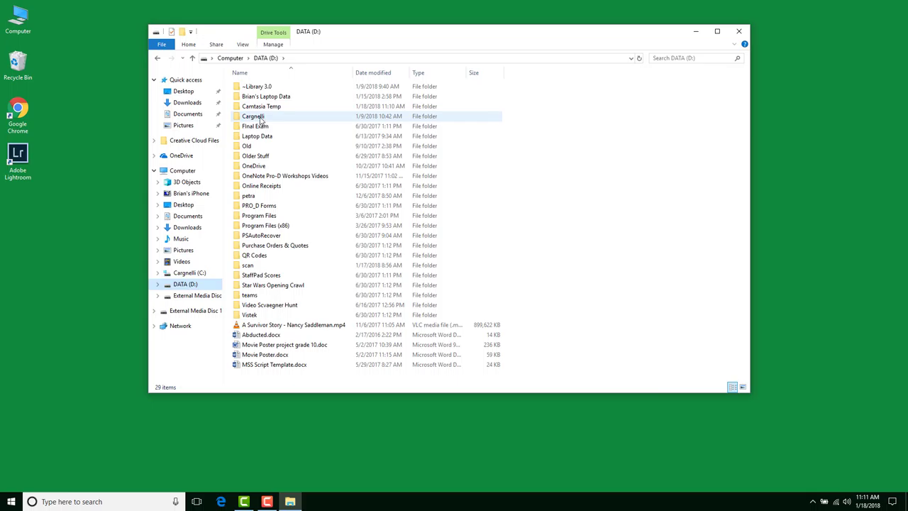
double_click(259, 118)
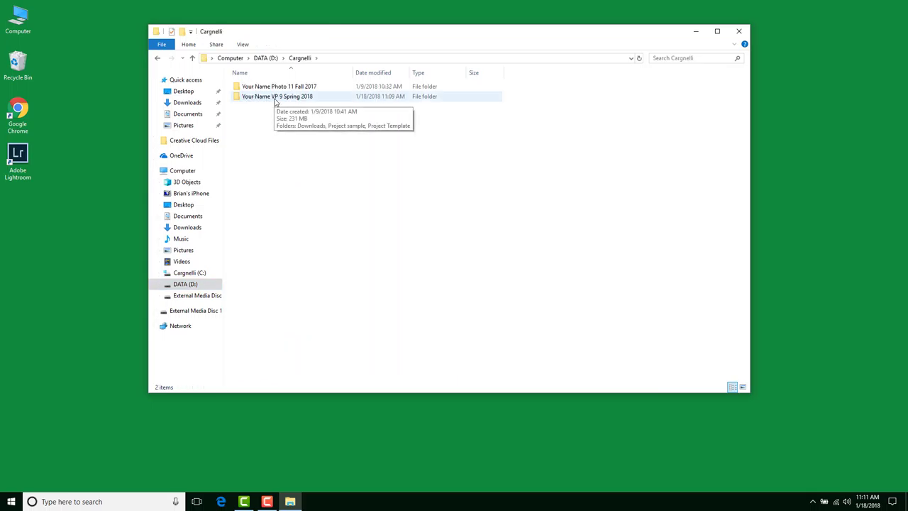
double_click(276, 97)
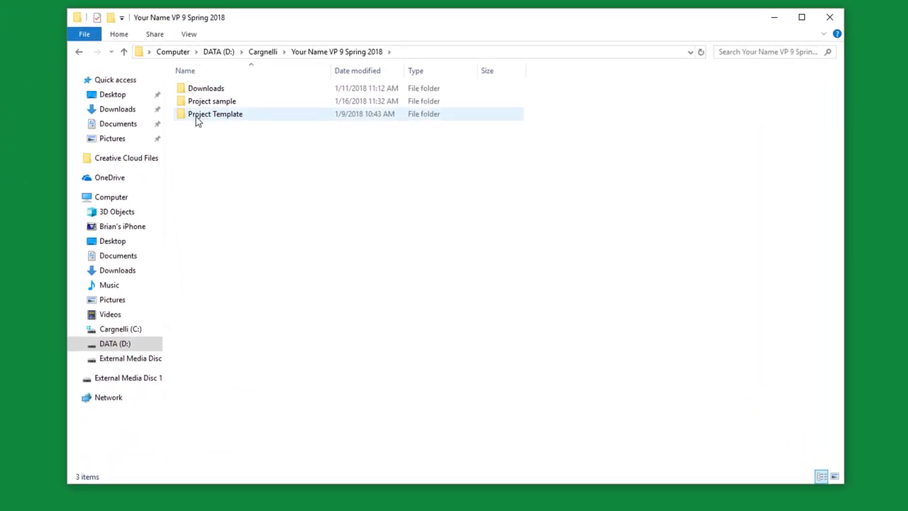
click(202, 121)
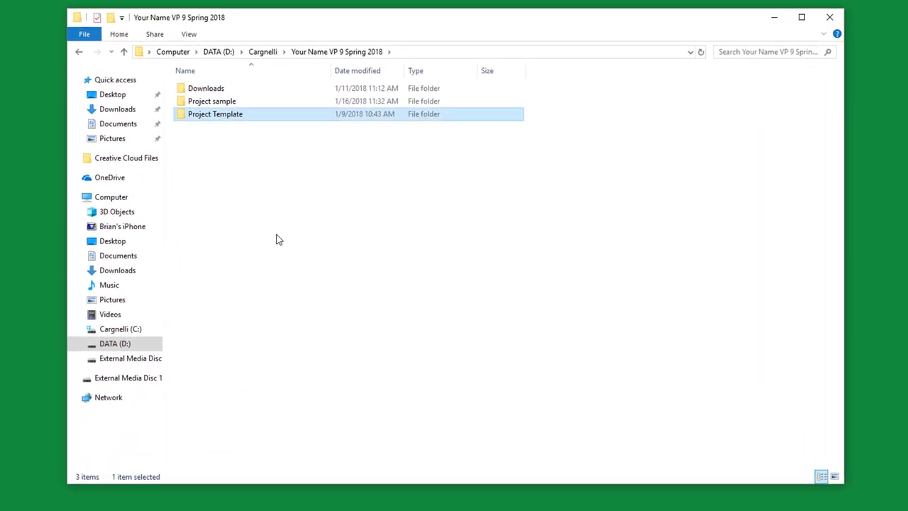
- Copy and paste Project Template, then rename the copy 'Project 1 - Photo Montage'
key(ctrl+c)
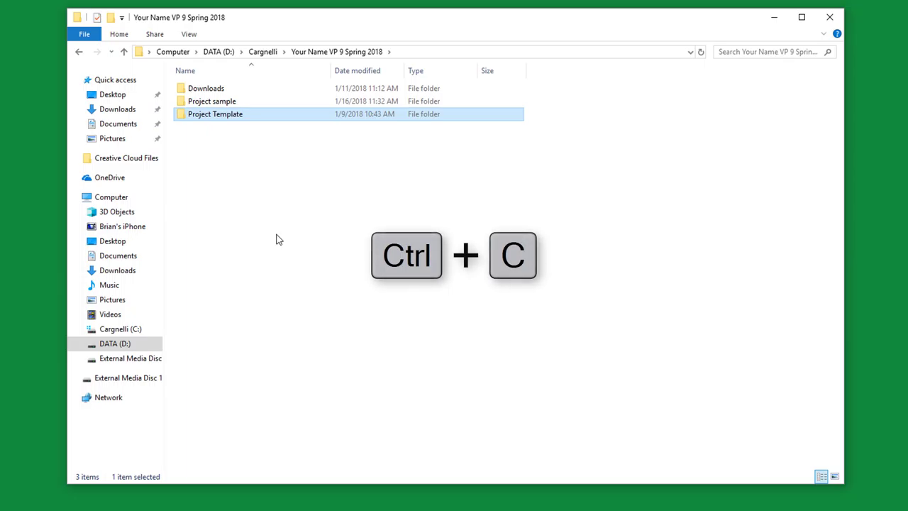
key(ctrl+v)
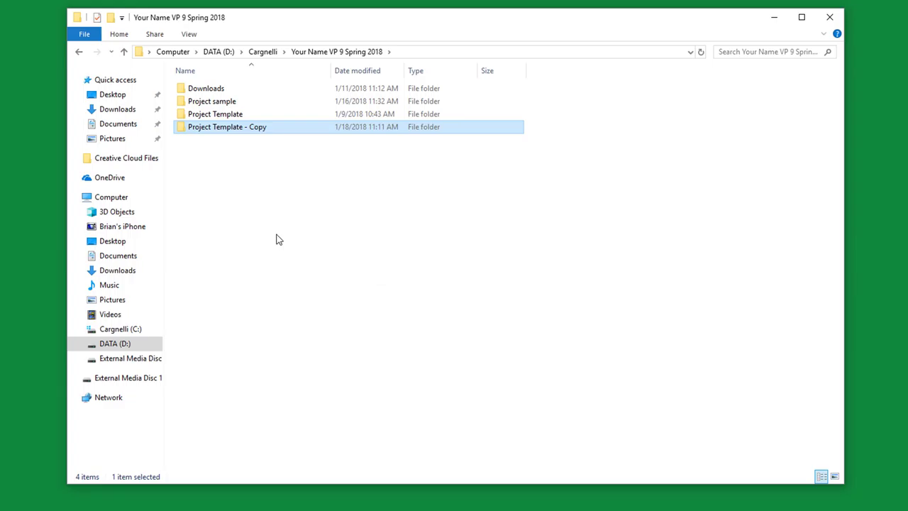
key(F2)
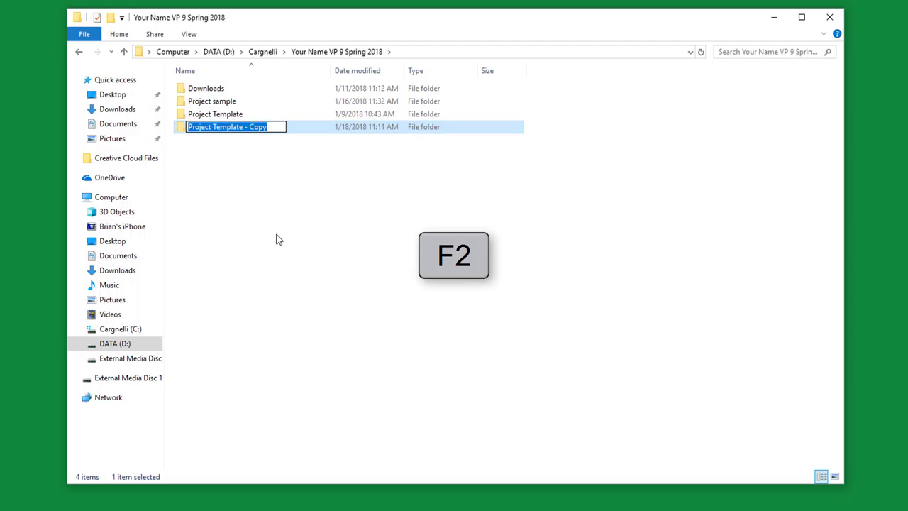
text(Proje)
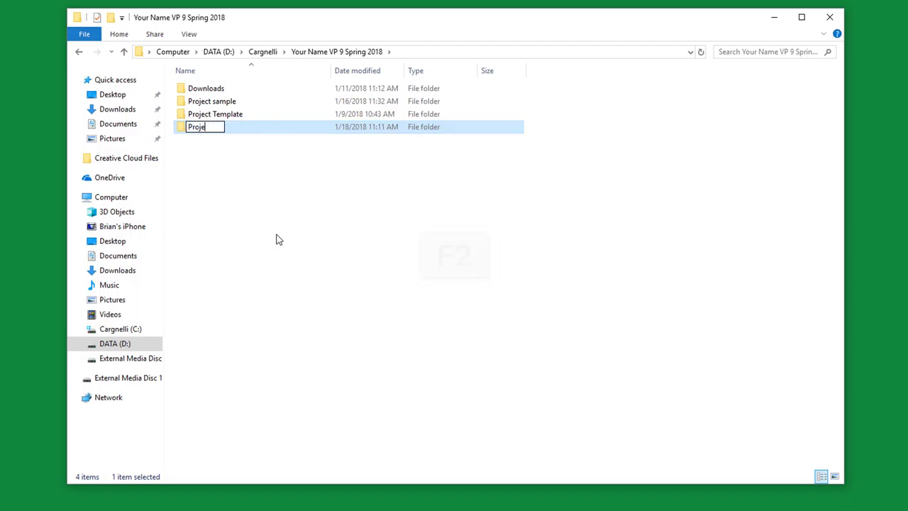
text(ct 1 - )
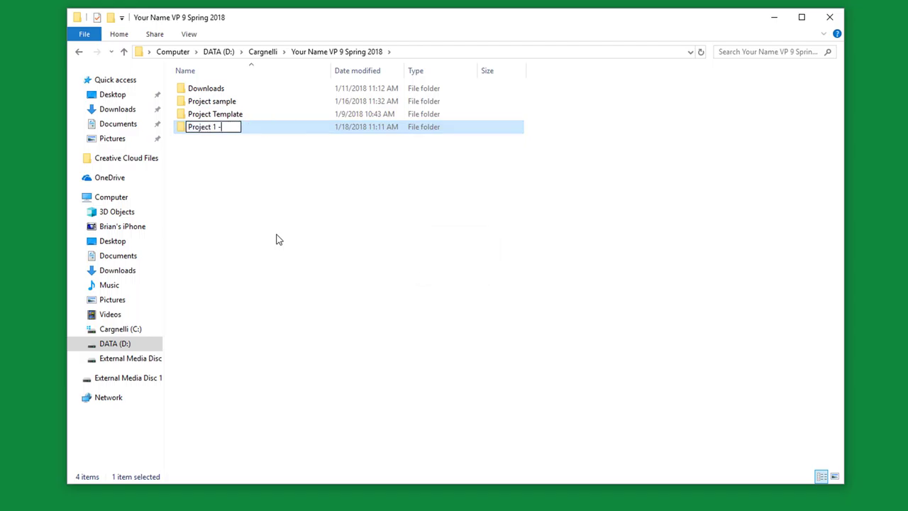
text(Photo Montage)
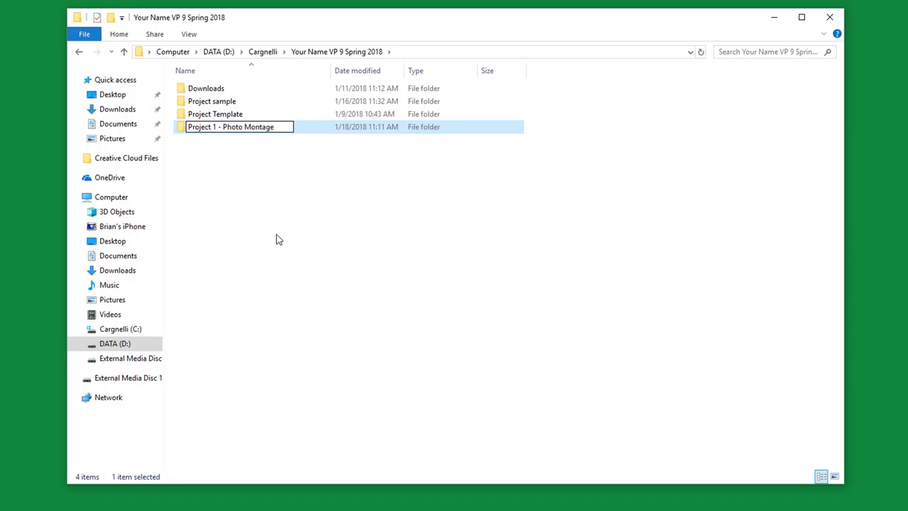
key(Return)
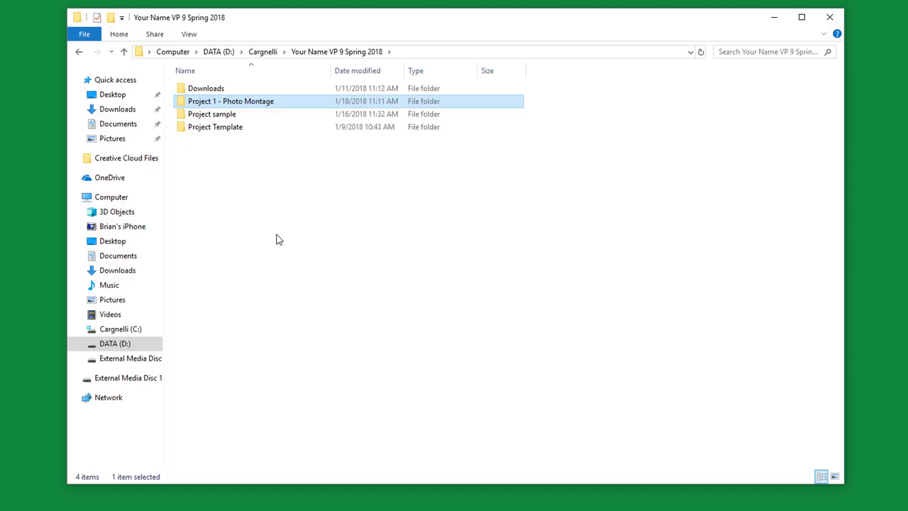
double_click(238, 105)
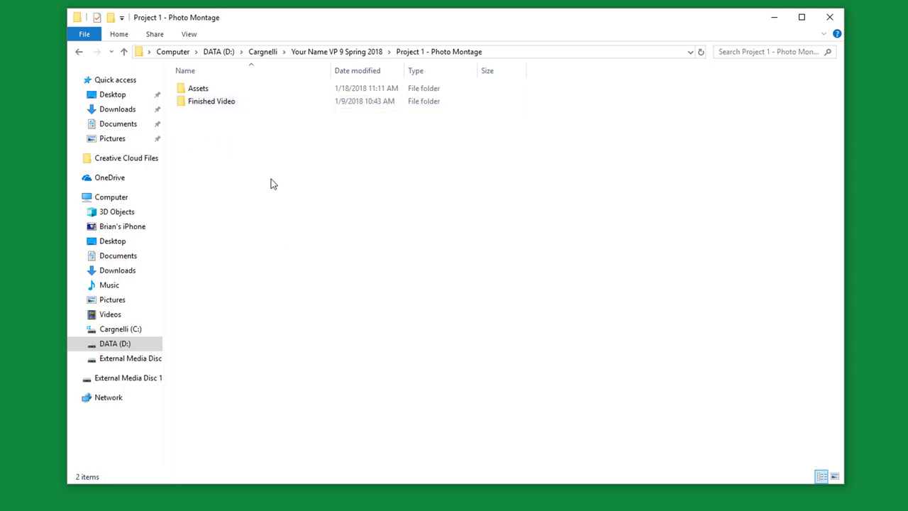
double_click(200, 90)
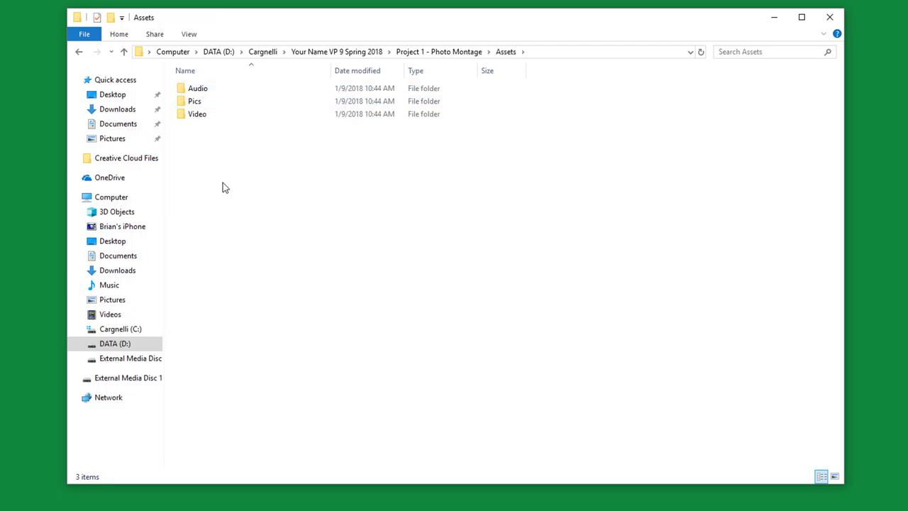
click(124, 51)
click(123, 51)
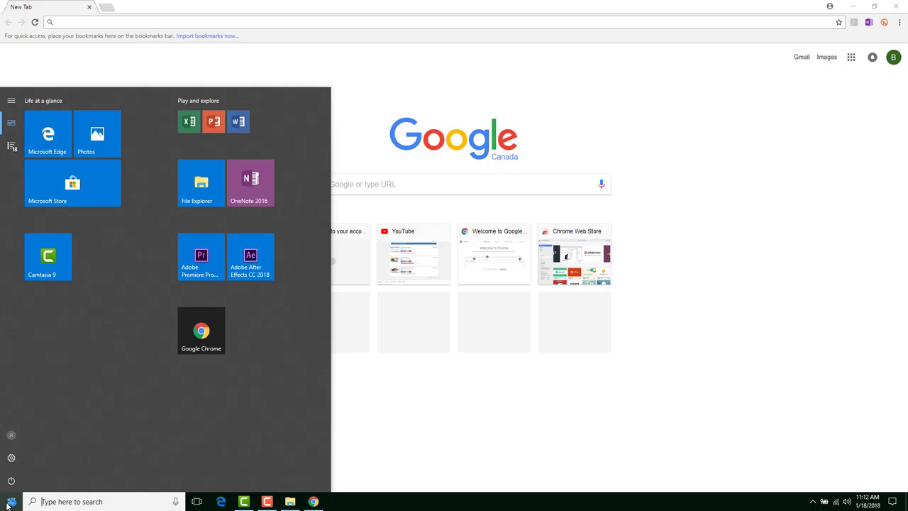
click(8, 502)
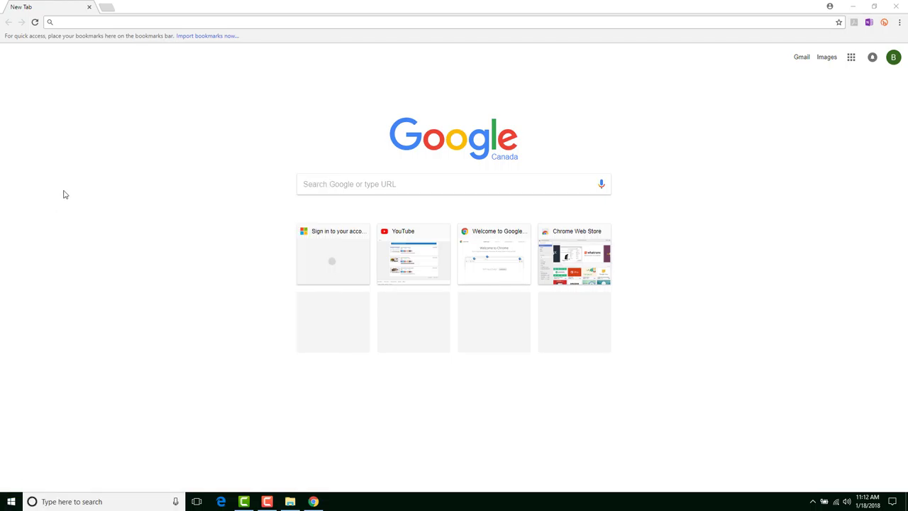
- Search Google for 'cars' and switch to the Images results
click(82, 21)
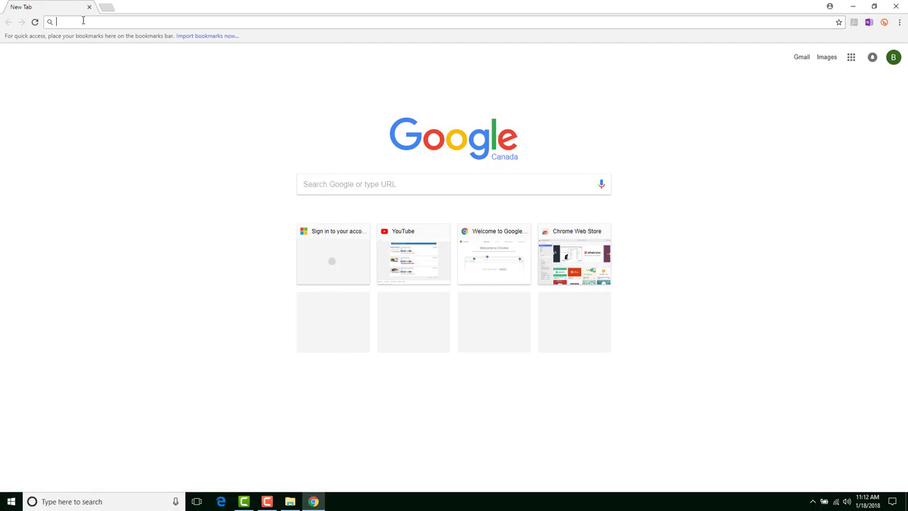
text(cars)
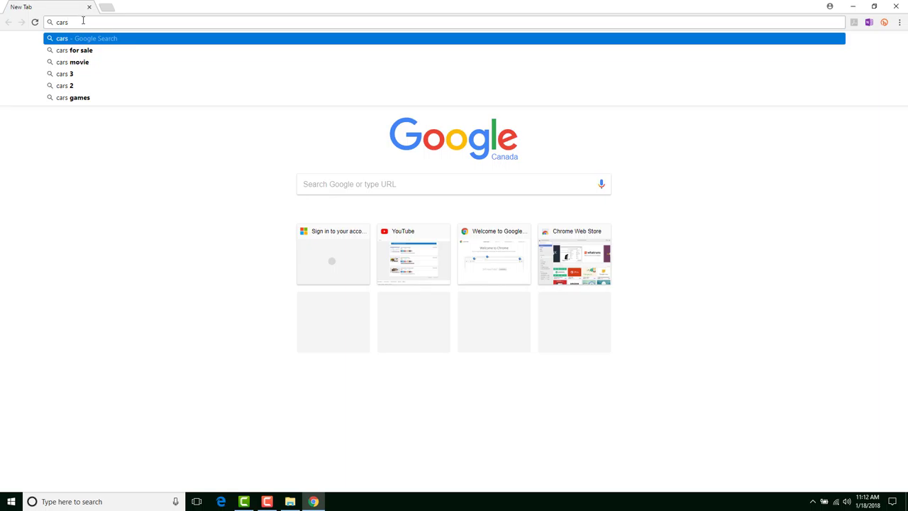
key(Return)
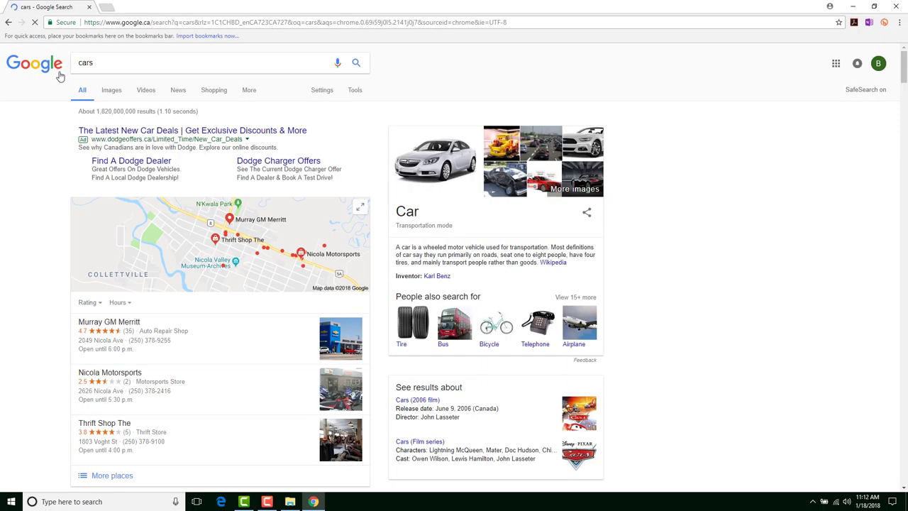
click(112, 93)
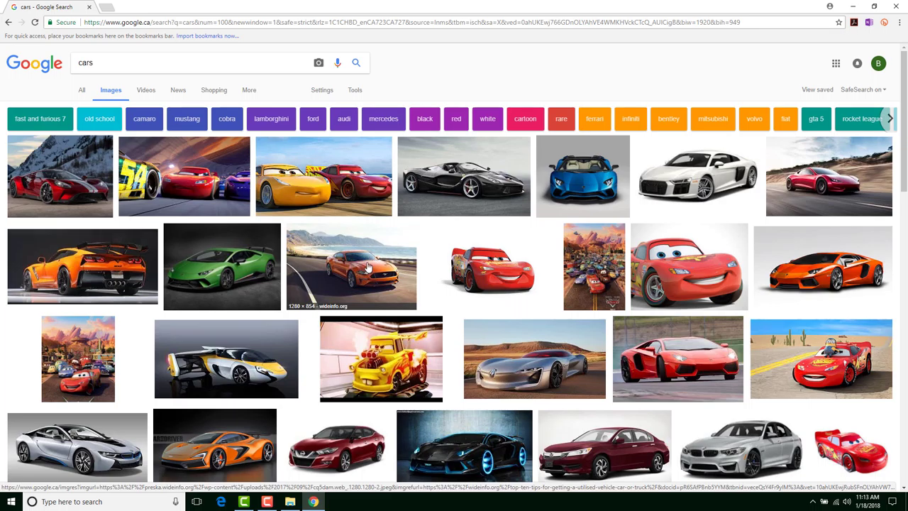
- Save the red race car image as cars_3_characters-1-876x535.jpg into Project 1 - Photo Montage\Assets\Pics
click(506, 273)
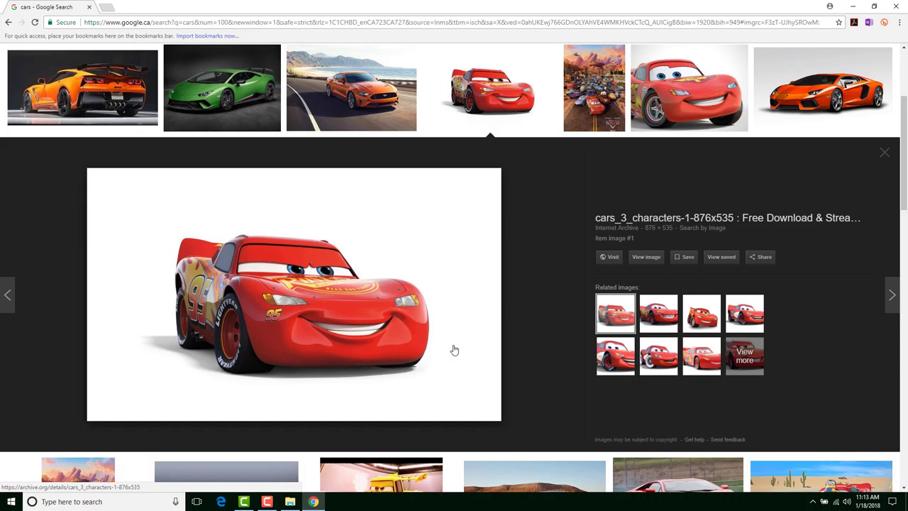
right_click(282, 239)
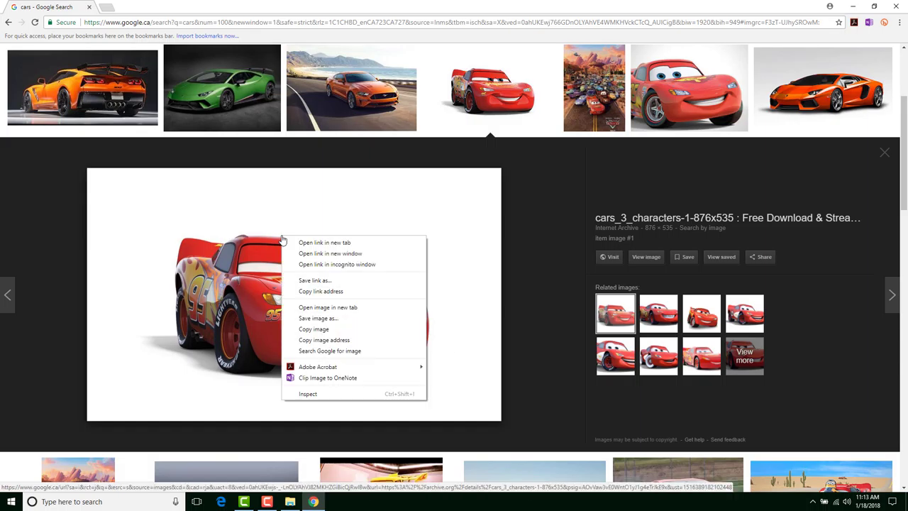
click(324, 319)
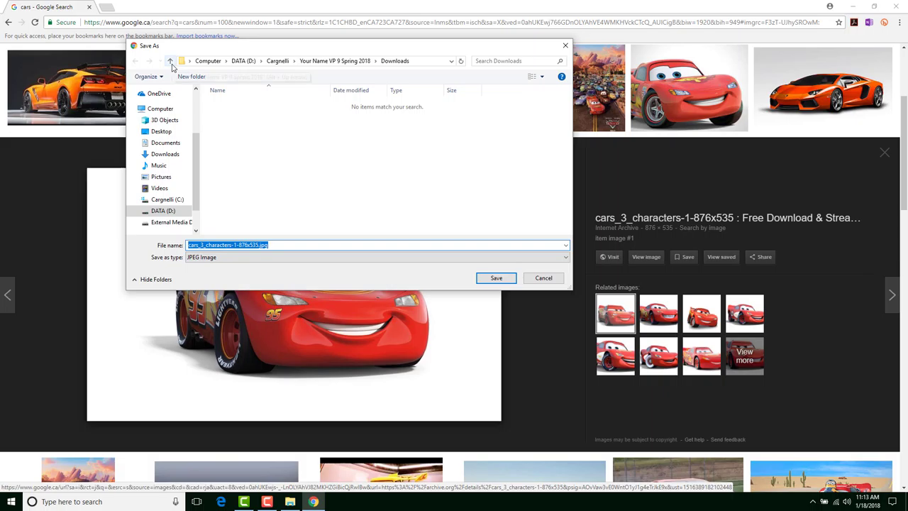
click(176, 212)
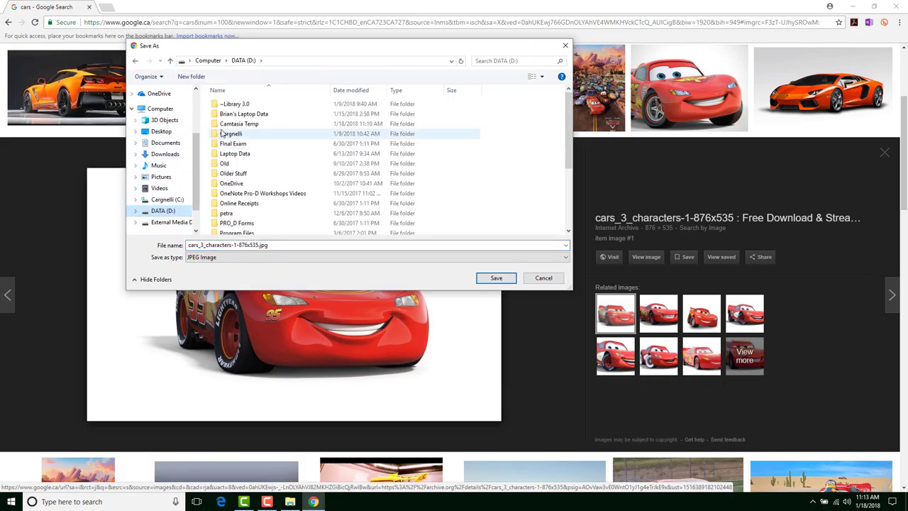
double_click(225, 135)
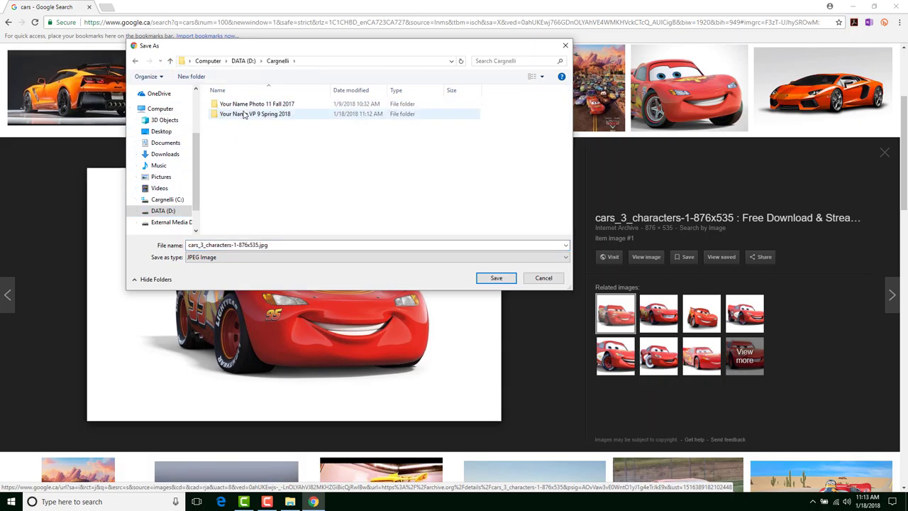
double_click(243, 114)
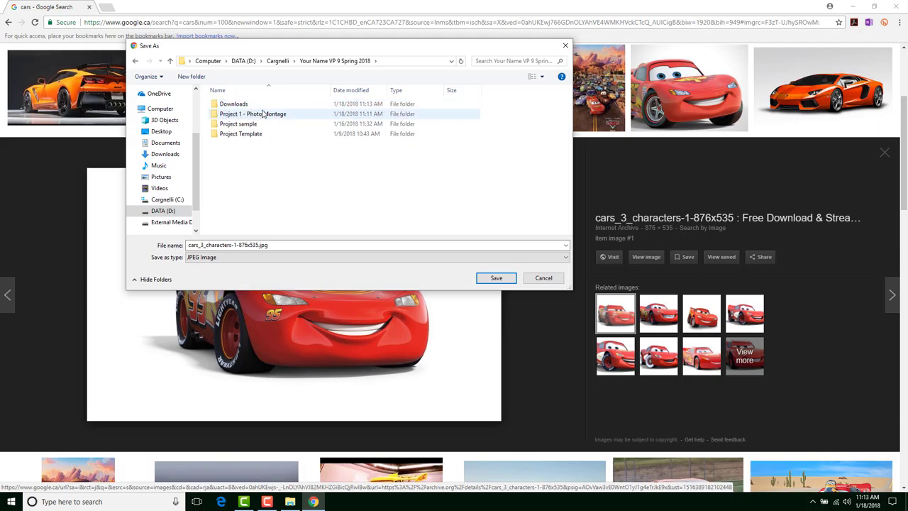
double_click(262, 116)
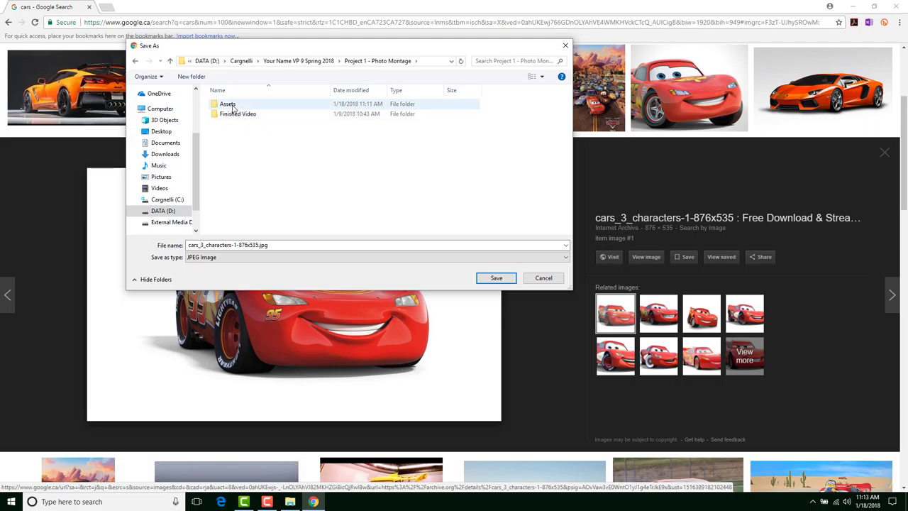
double_click(234, 105)
double_click(235, 115)
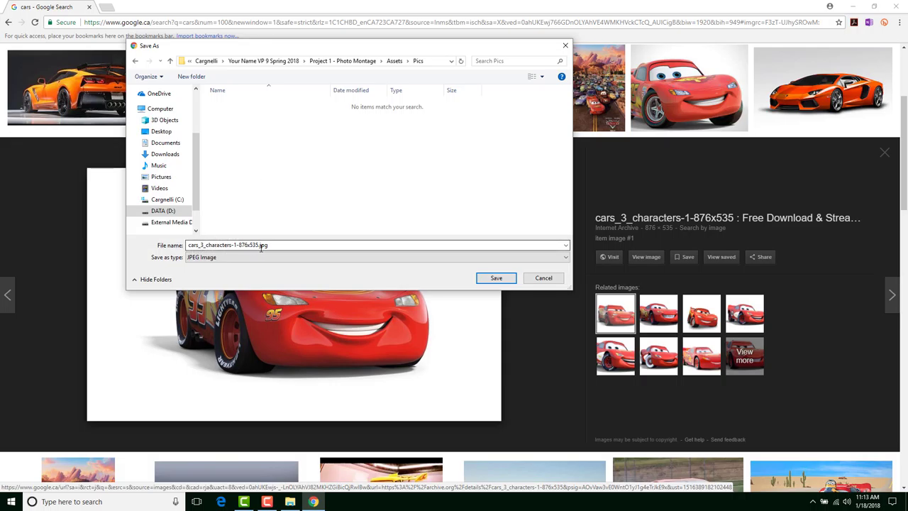
click(496, 278)
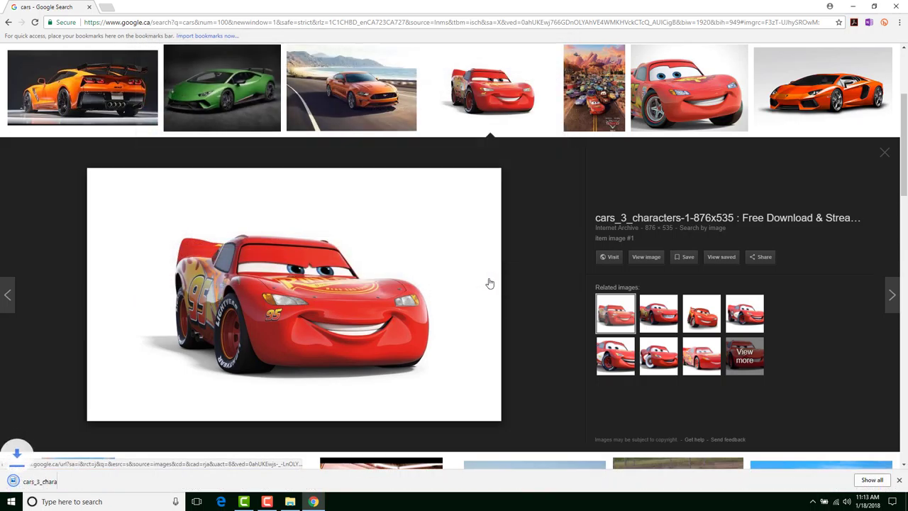
- Save the yellow cartoon car image as hqdefault.jpg into the Pics folder
scroll(534, 260, down, 1)
scroll(536, 260, down, 4)
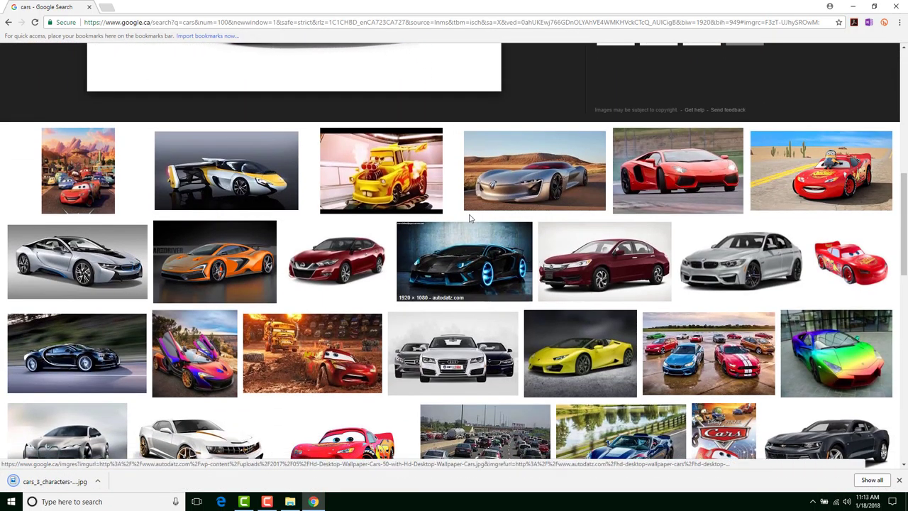
click(395, 180)
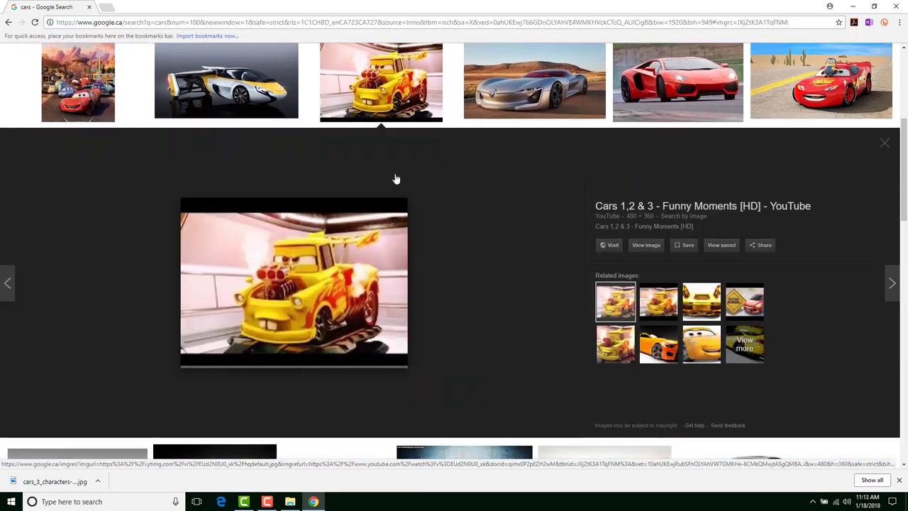
right_click(285, 244)
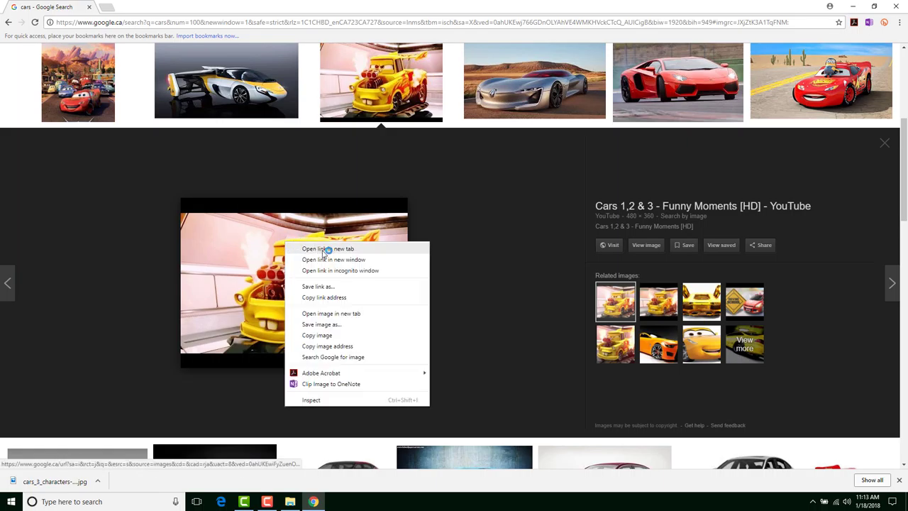
click(318, 324)
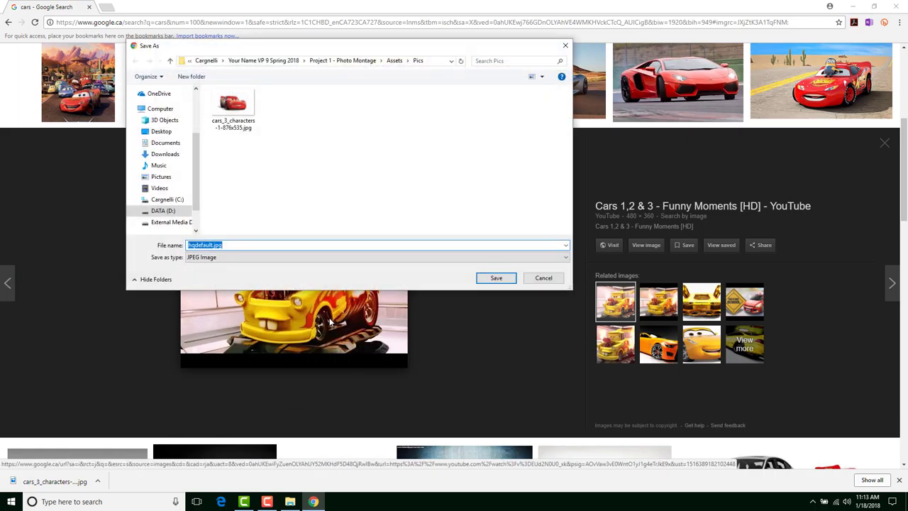
click(487, 279)
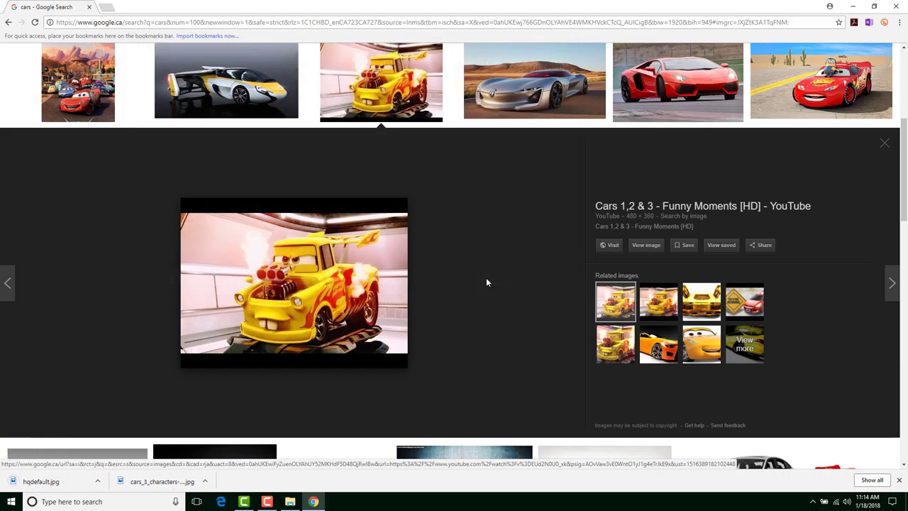